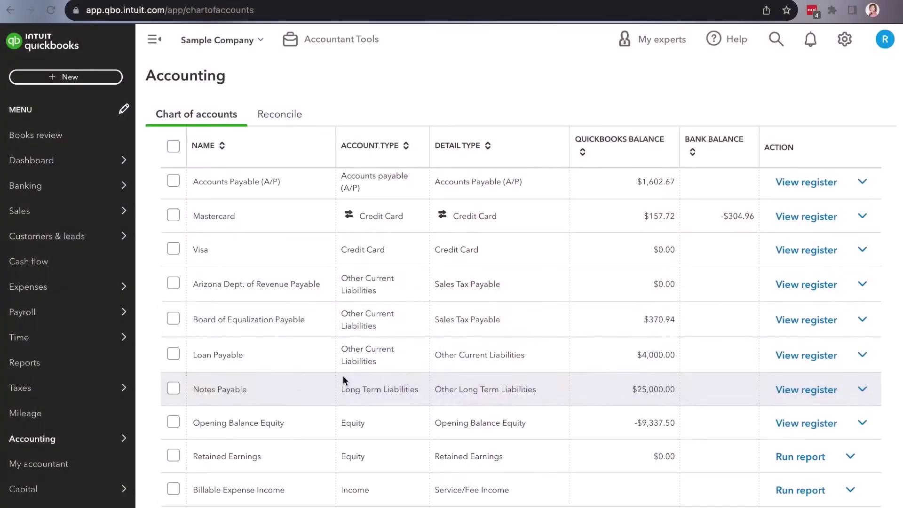
mouse_move(100, 449)
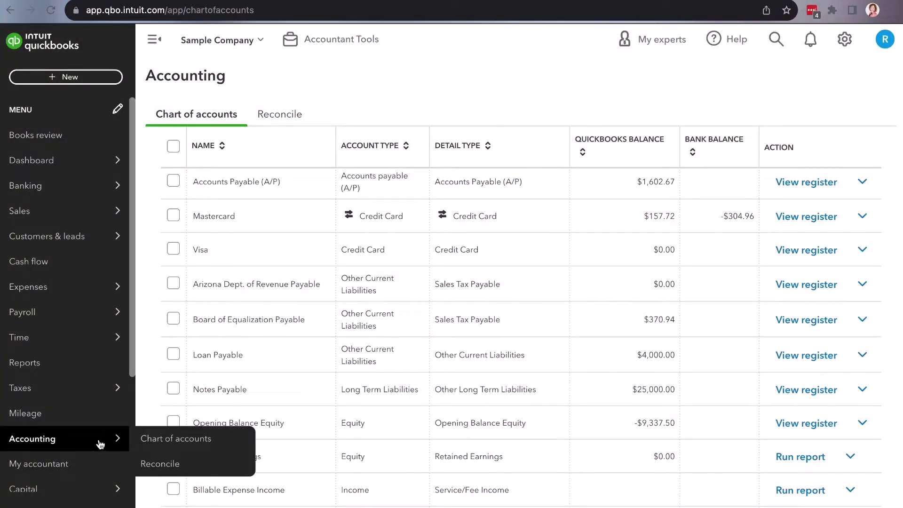
left_click(175, 439)
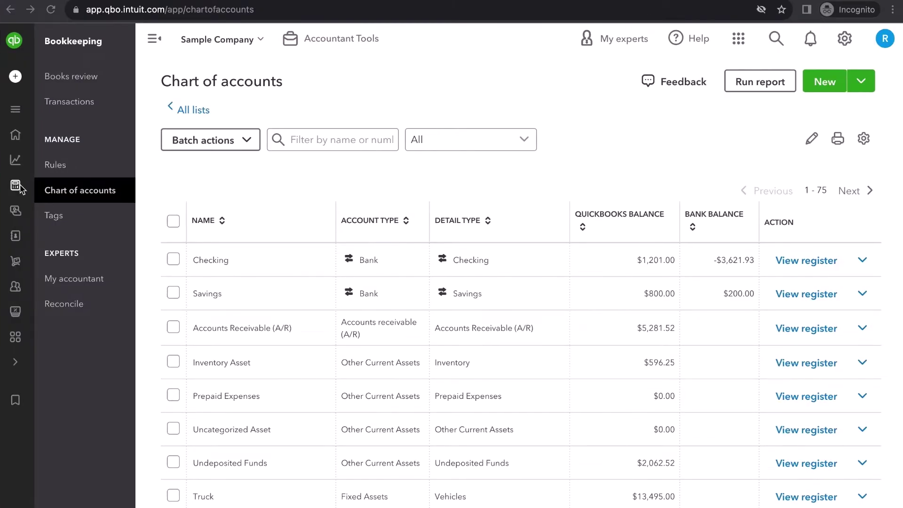
left_click(21, 188)
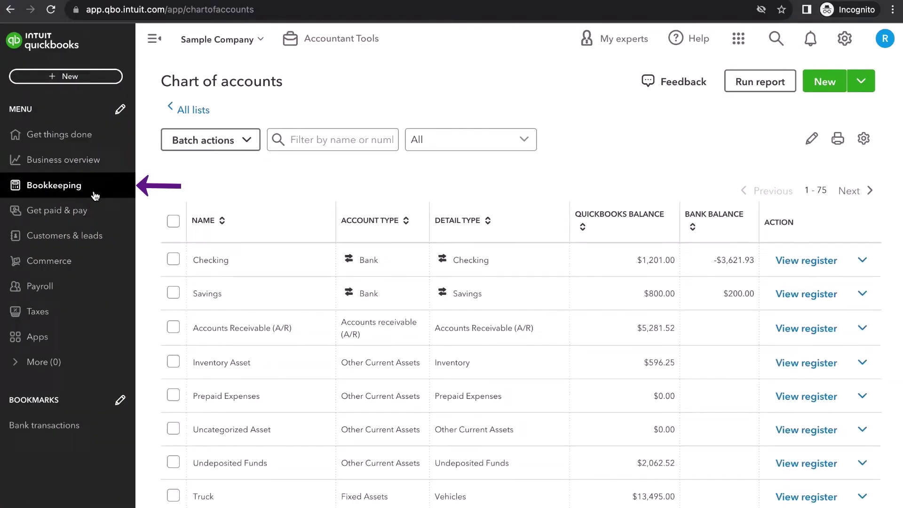
left_click(82, 194)
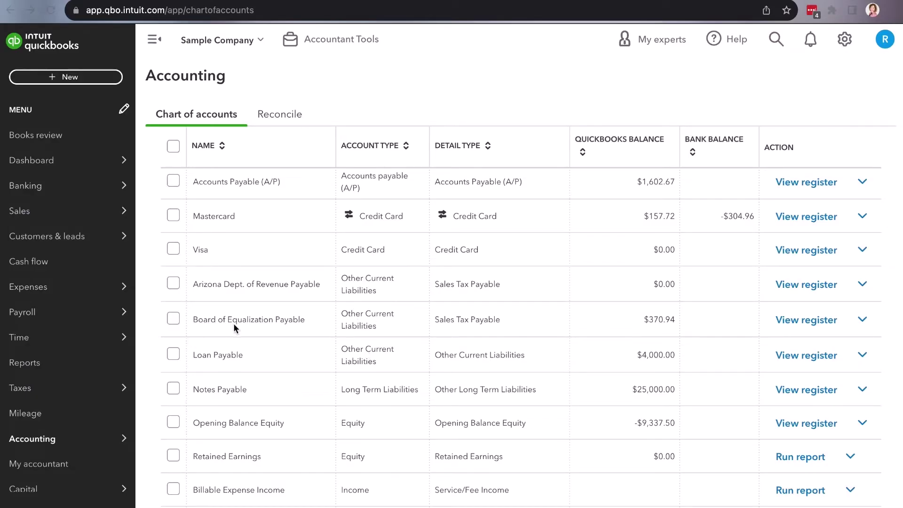
scroll(371, 378, "down", 1)
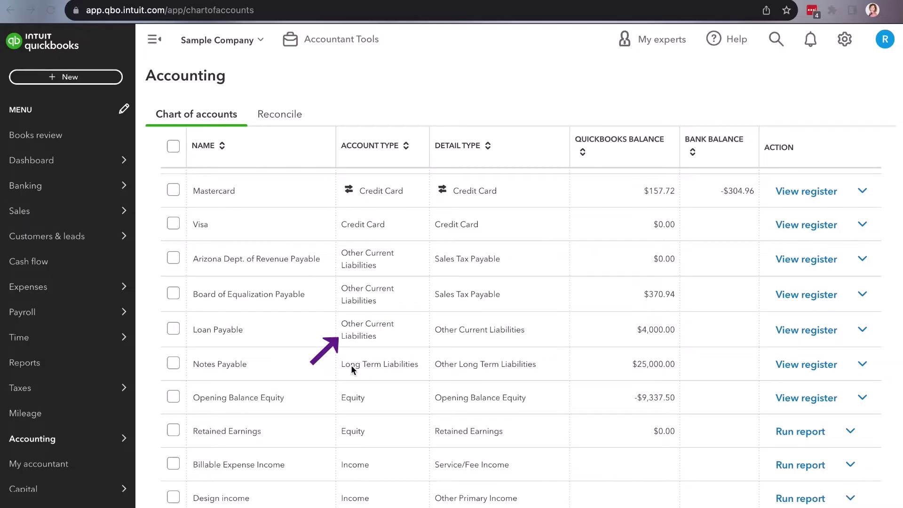
left_click_drag(351, 365, 401, 365)
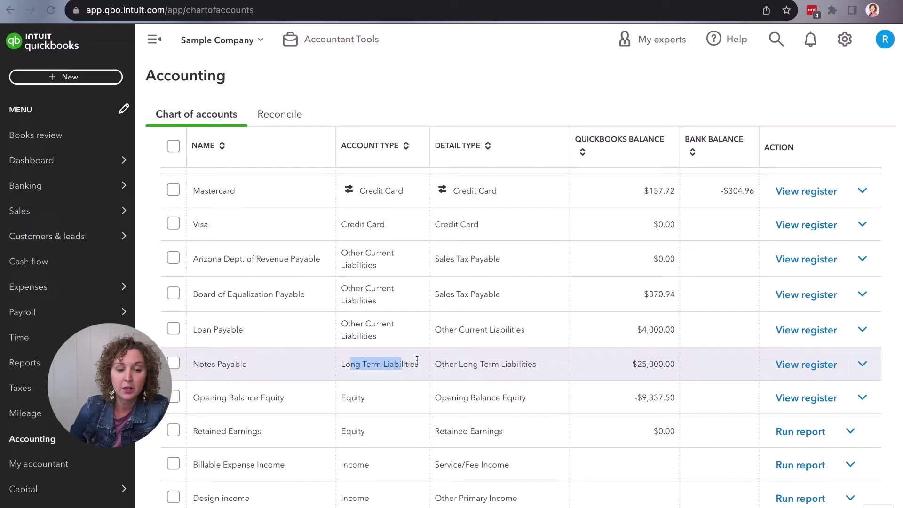
scroll(417, 355, "up", 5)
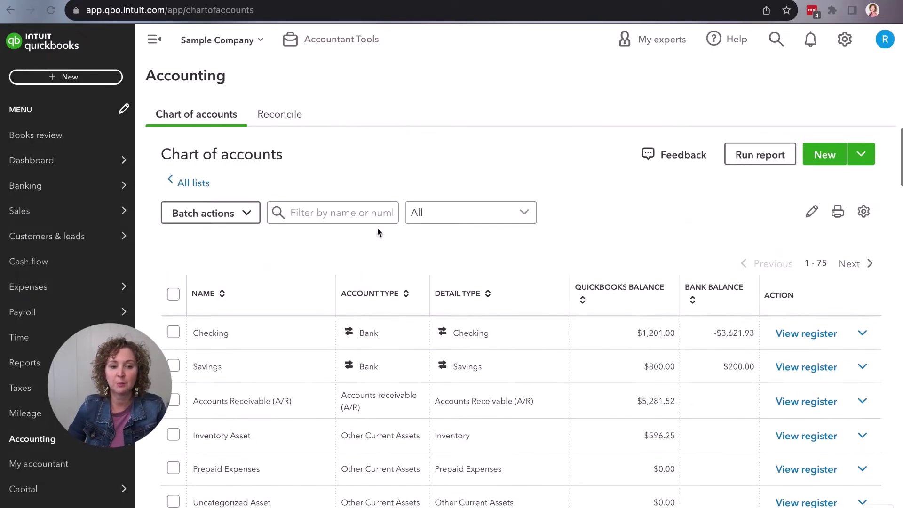
Filter the accounts by 'interest' to show Interest Expense and Interest Earned, then start a new account.
left_click(372, 218)
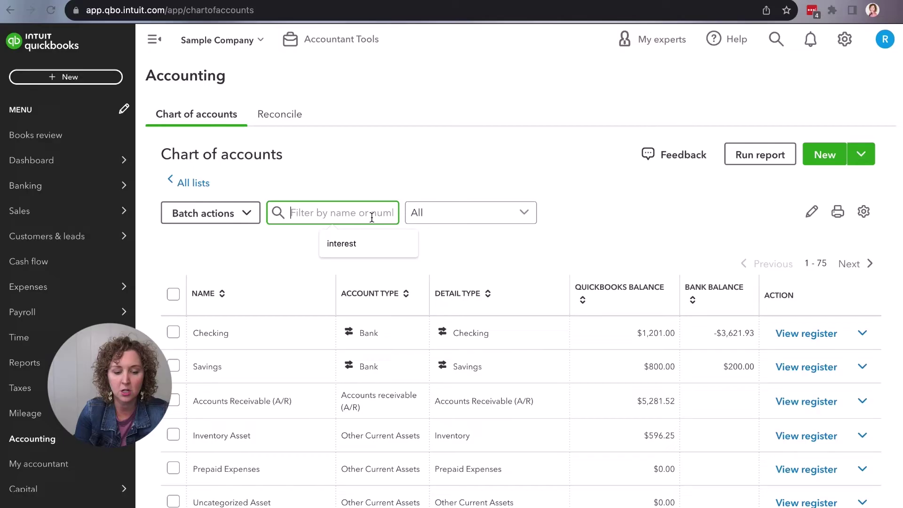
type("interest")
left_click(380, 247)
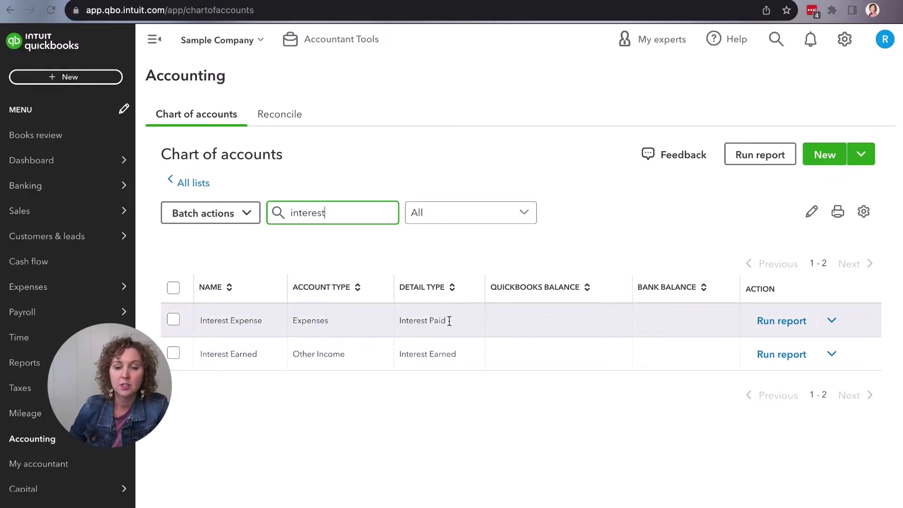
left_click(829, 158)
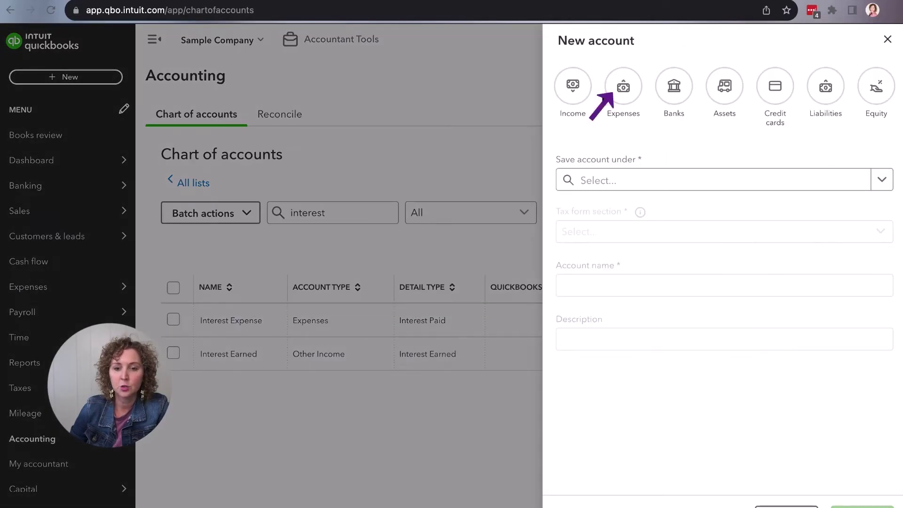
Make the new account an Expenses type, saved under Expenses, with tax section Interest Paid.
left_click(617, 94)
left_click(882, 179)
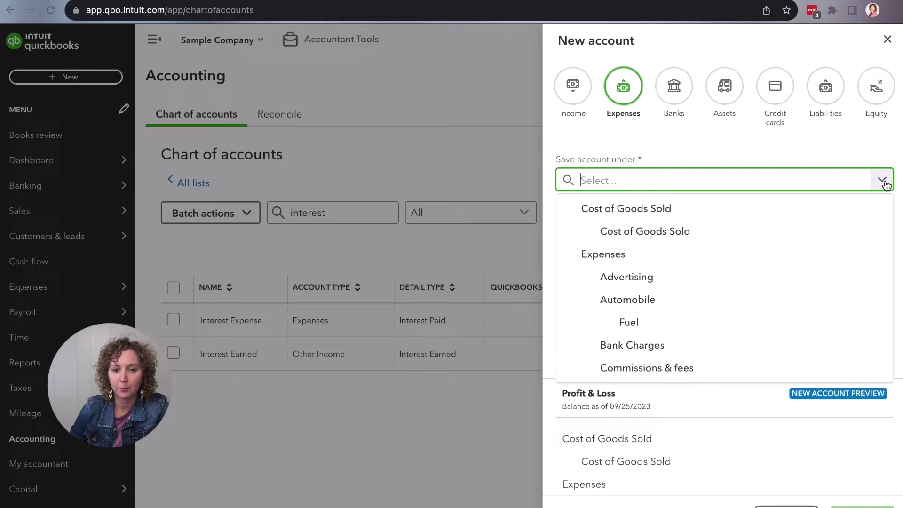
left_click(604, 258)
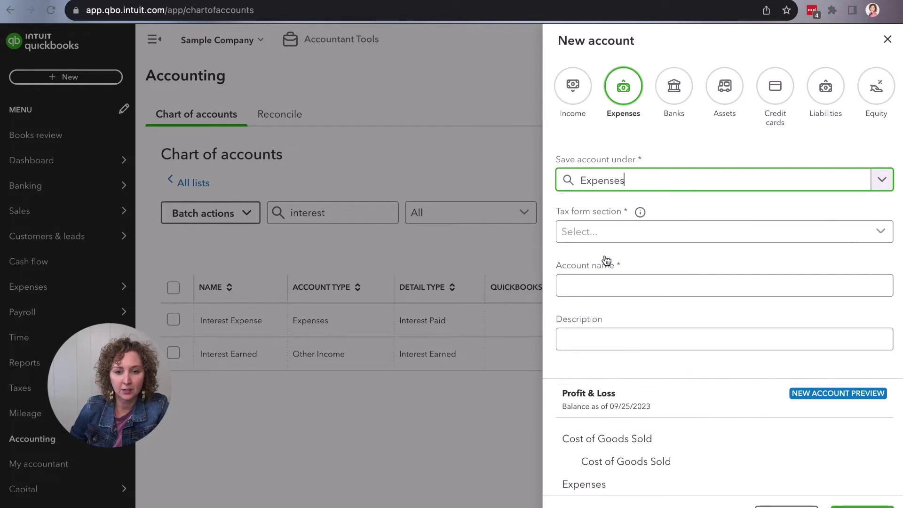
left_click(616, 237)
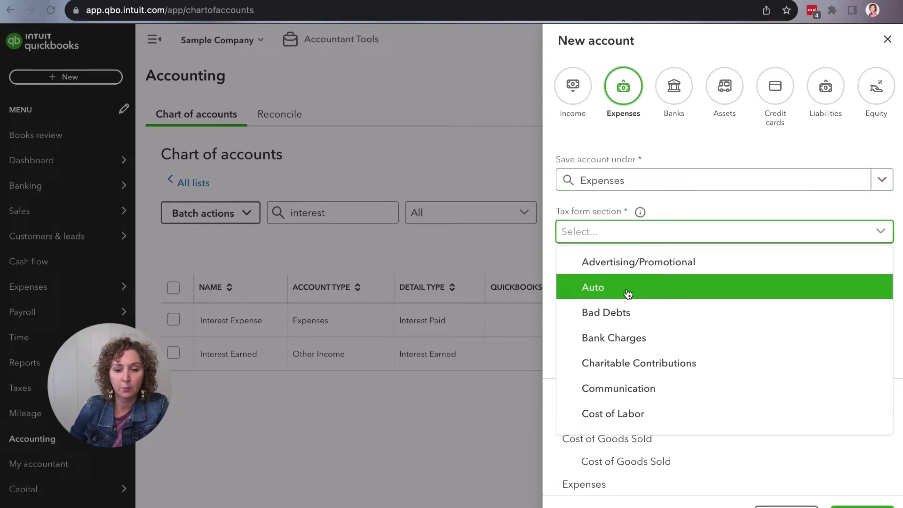
scroll(627, 303, "down", 5)
scroll(632, 315, "down", 2)
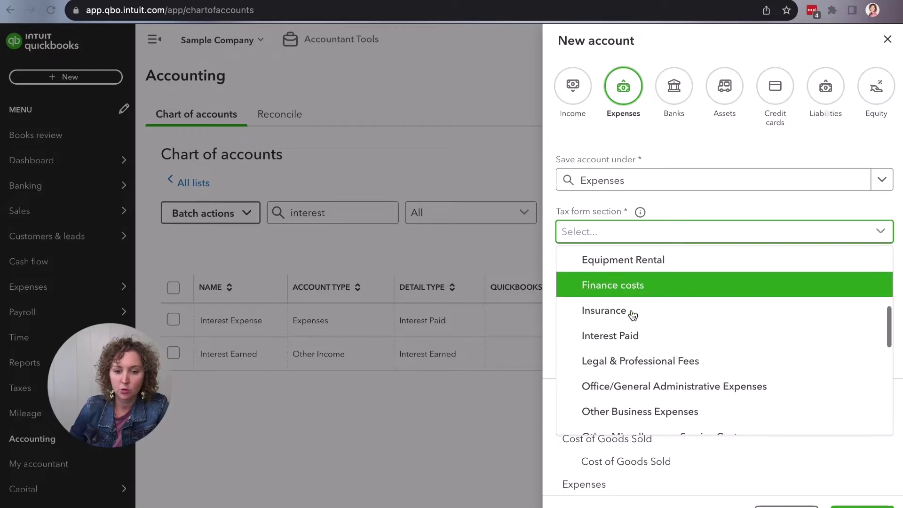
left_click(627, 337)
Name the account 'Interest Expense', then discard the form without saving.
left_click(585, 285)
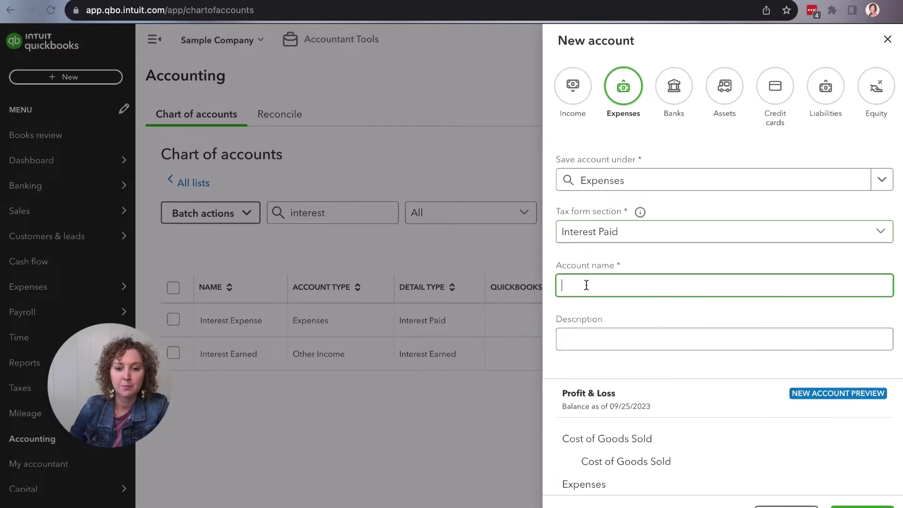
type("Interest")
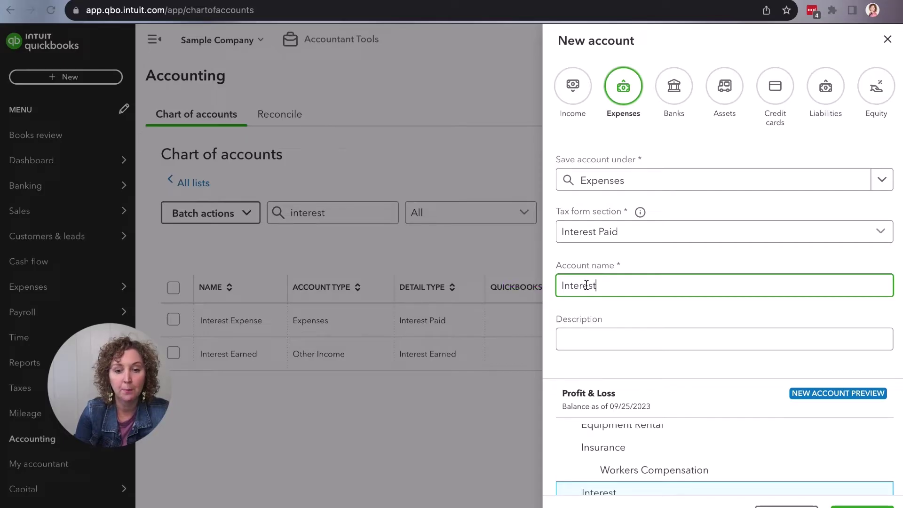
type(" Expense")
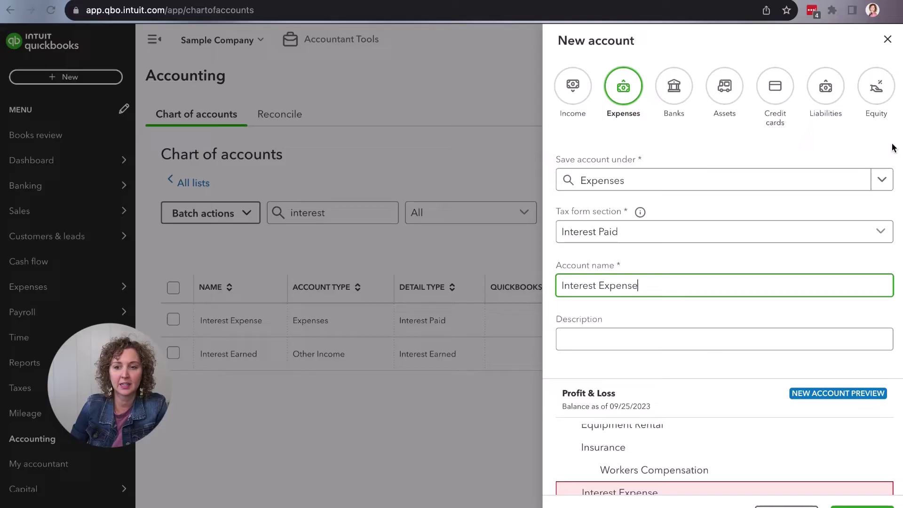
left_click(887, 39)
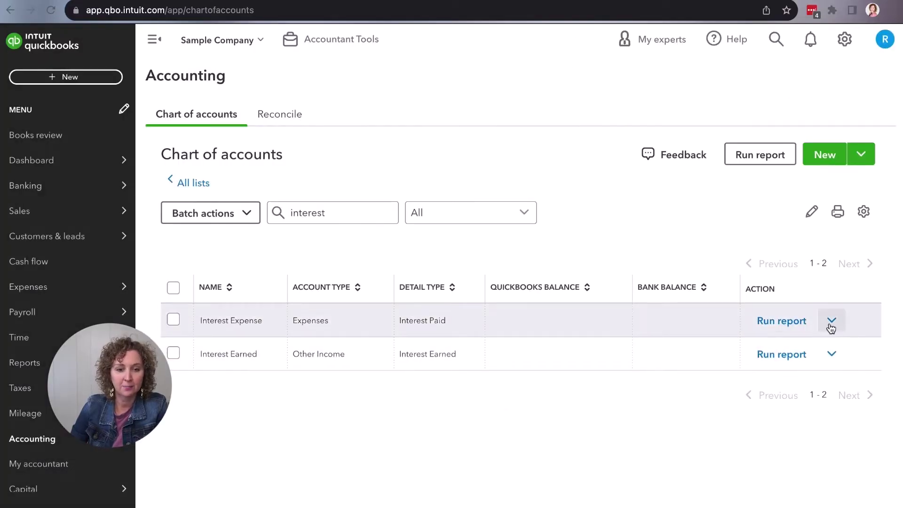
Inspect the existing Interest Expense account's edit settings, then bring up the + New transaction list.
left_click(831, 322)
left_click(793, 349)
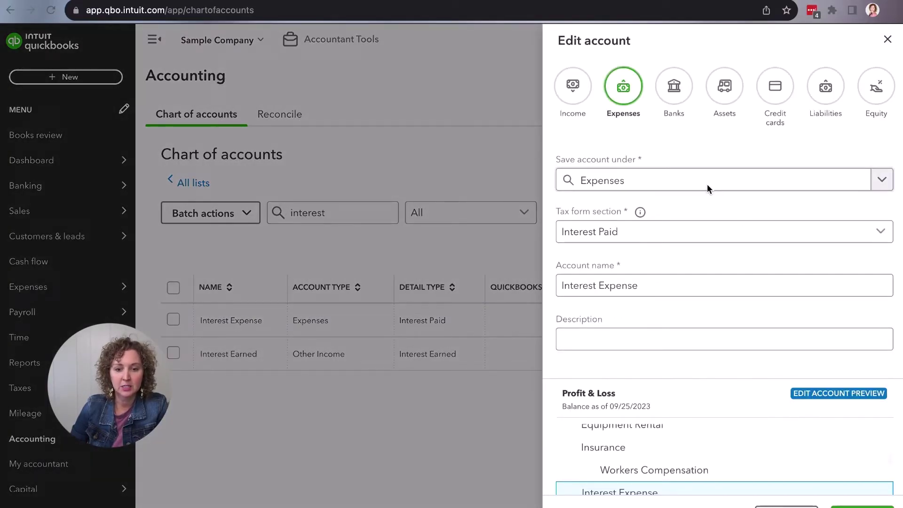
left_click(888, 39)
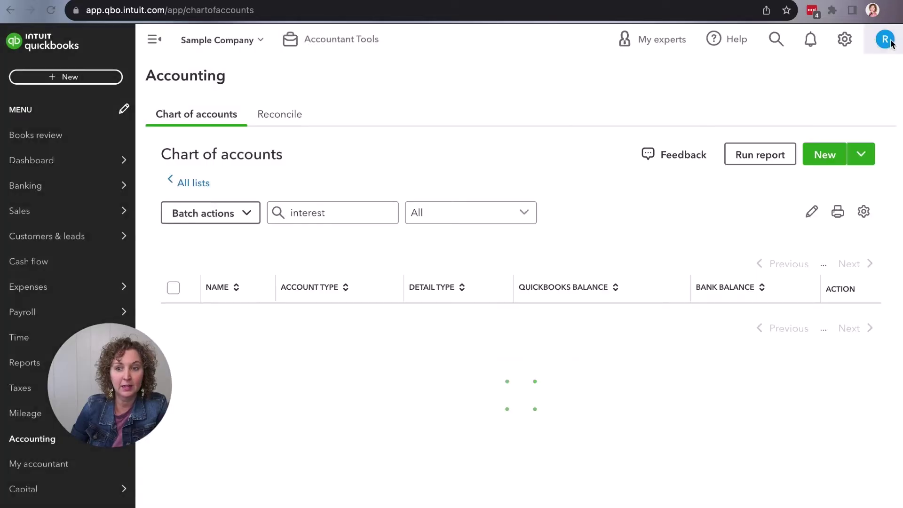
left_click(59, 79)
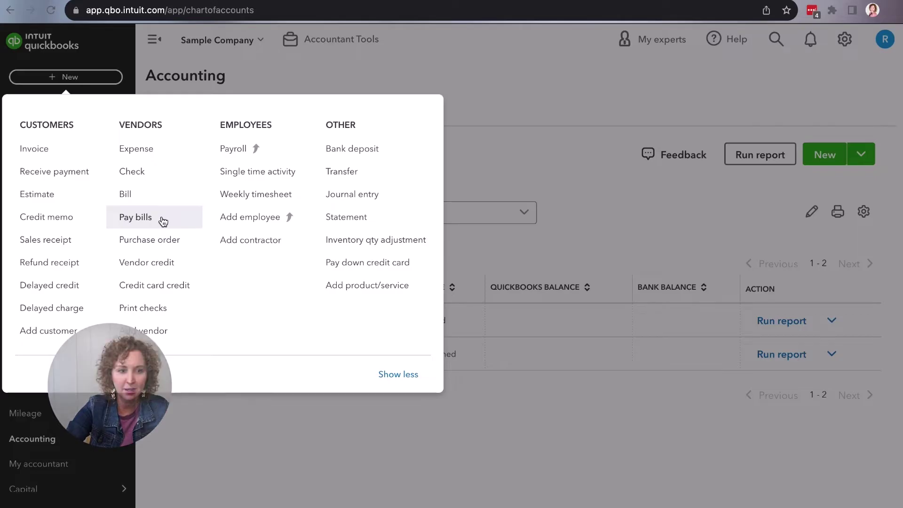
Start a new expense with Well Fargo - Loan as the payee.
left_click(157, 155)
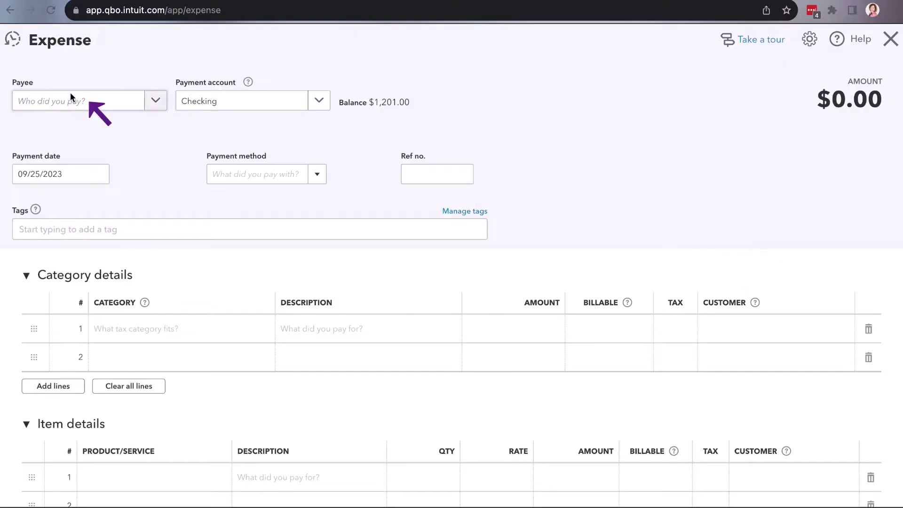
left_click(79, 110)
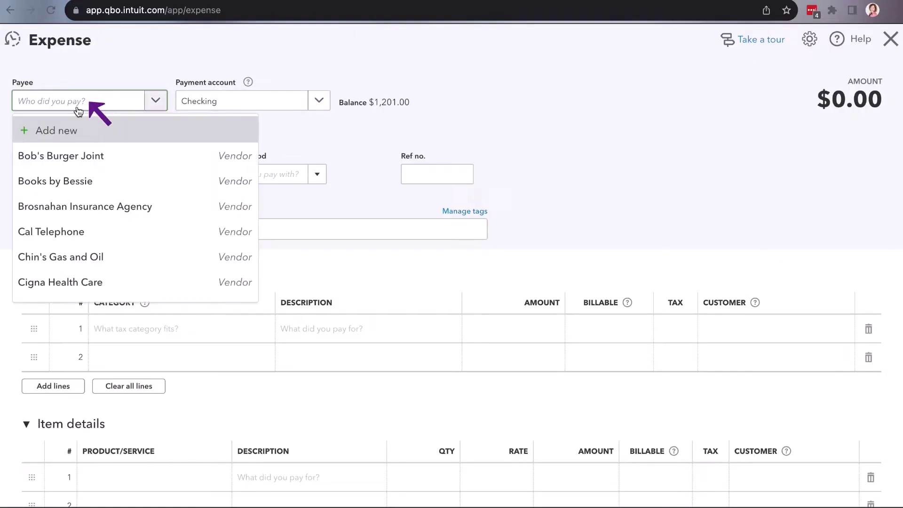
type("Loan")
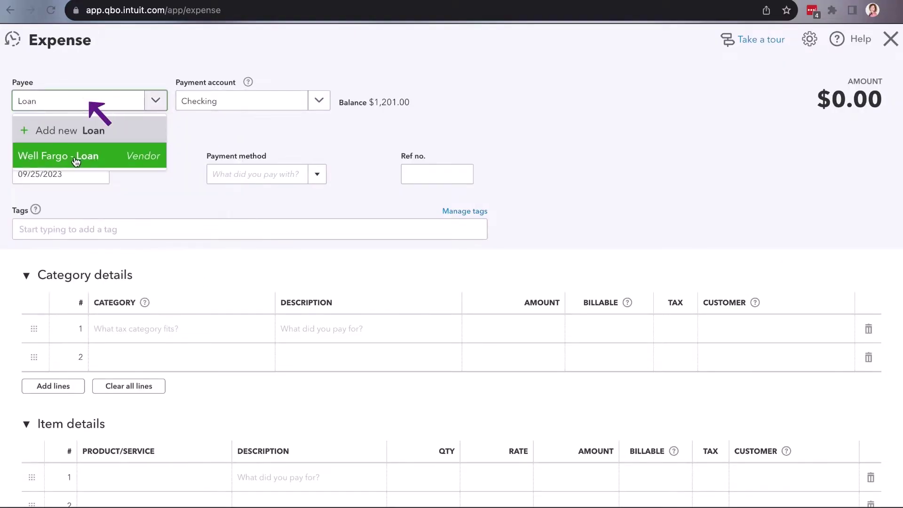
left_click(76, 156)
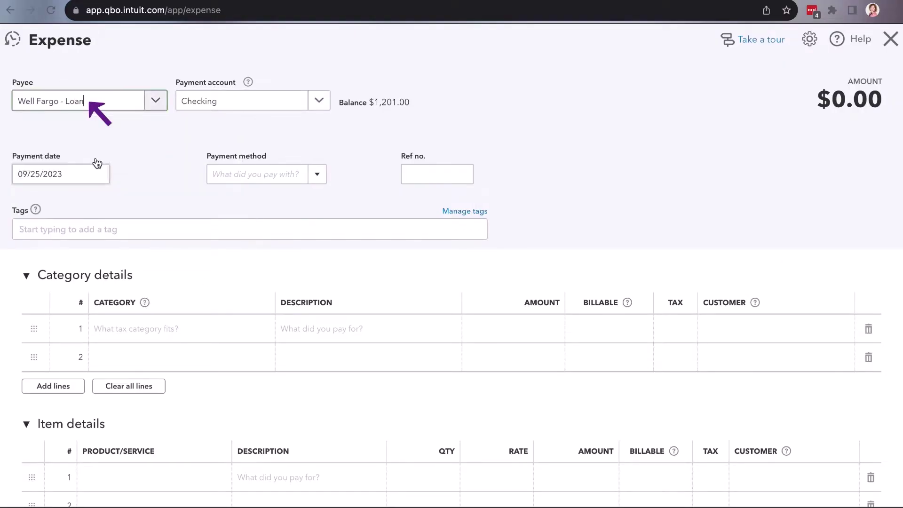
left_click(156, 101)
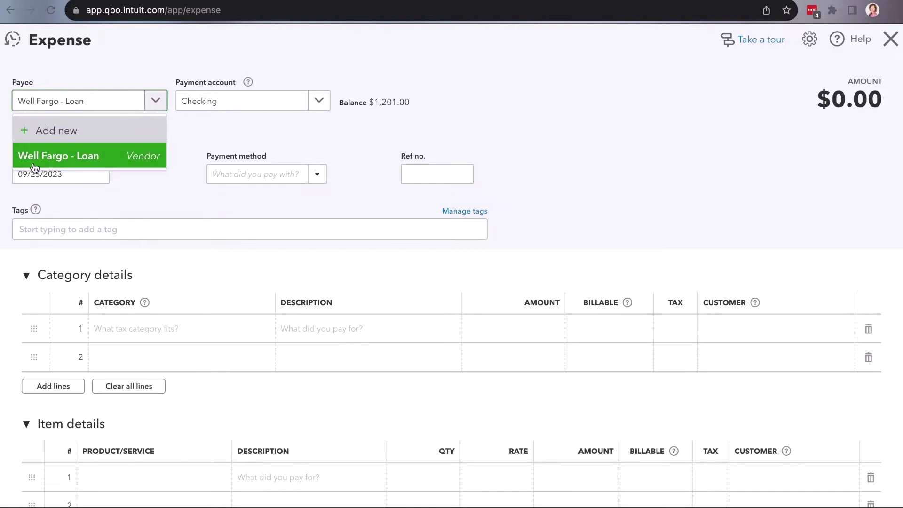
left_click(133, 165)
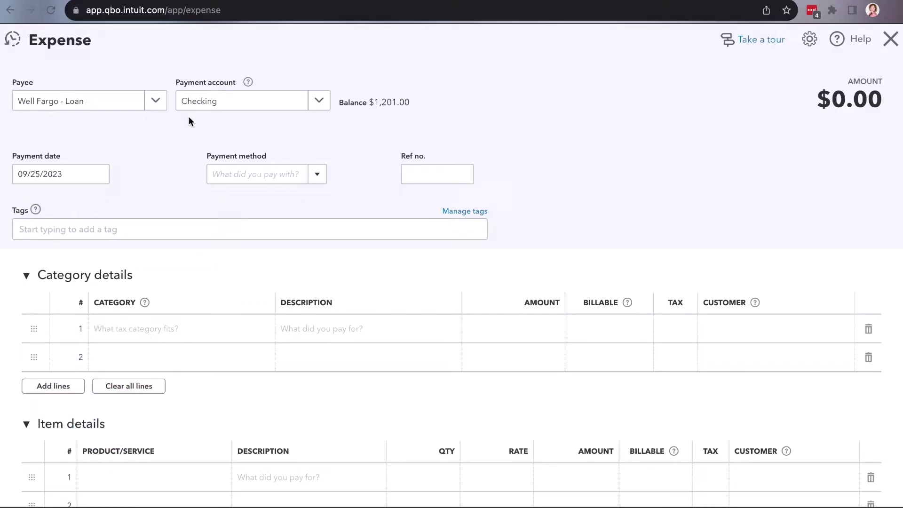
Pay the expense from Checking with reference number ACH.
left_click(322, 102)
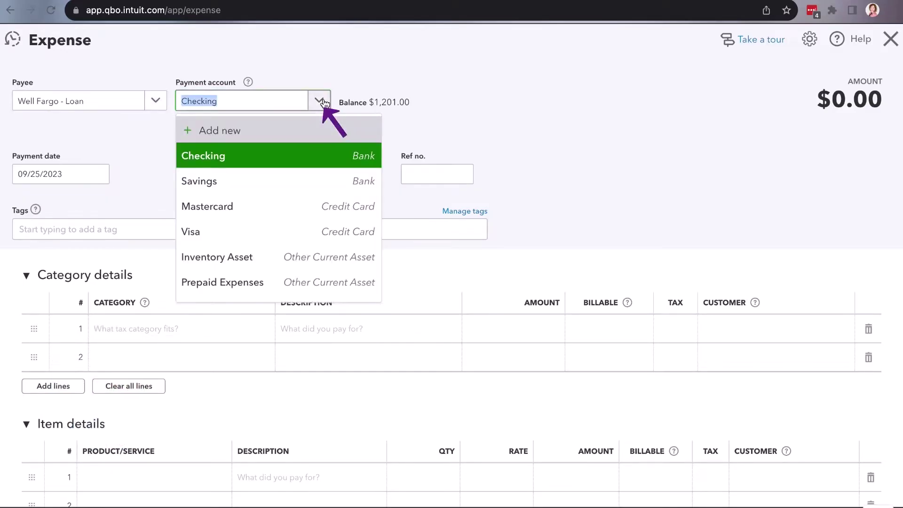
left_click(323, 103)
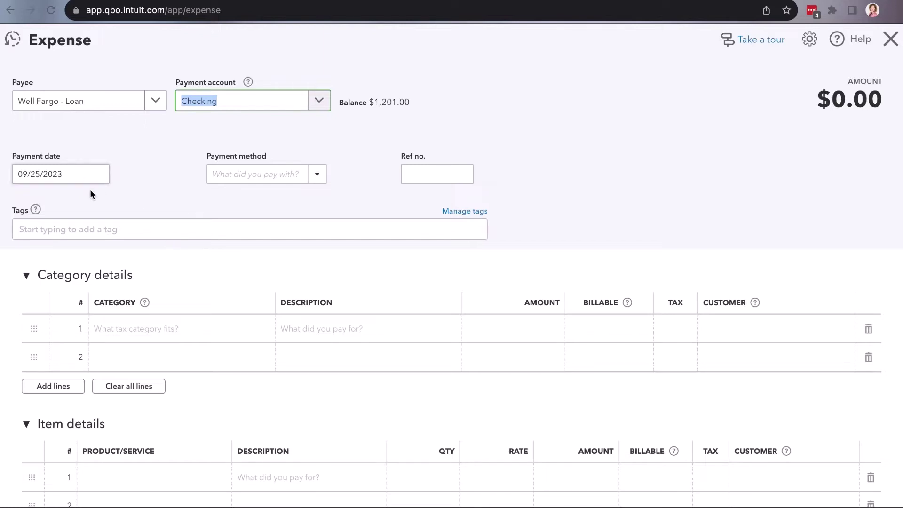
left_click(316, 174)
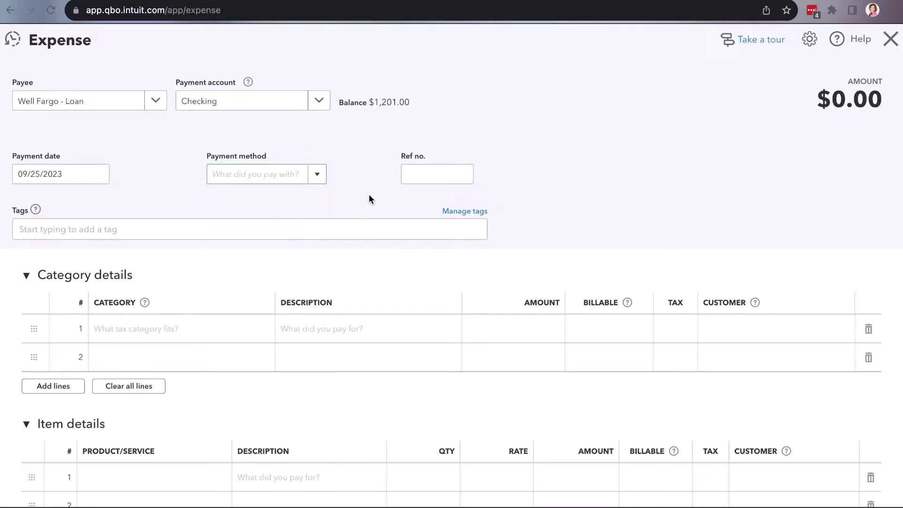
left_click(410, 173)
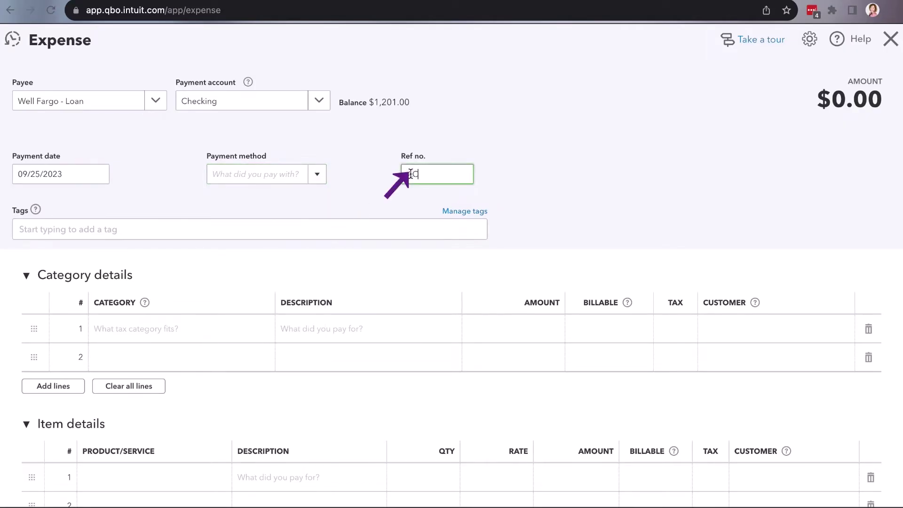
left_click(169, 340)
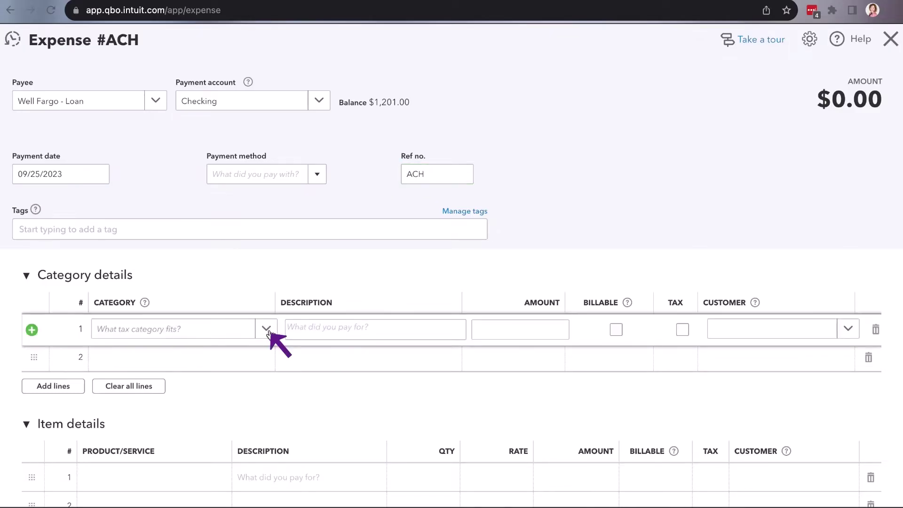
Add a first category line: Interest Expense for 800.00.
left_click(266, 330)
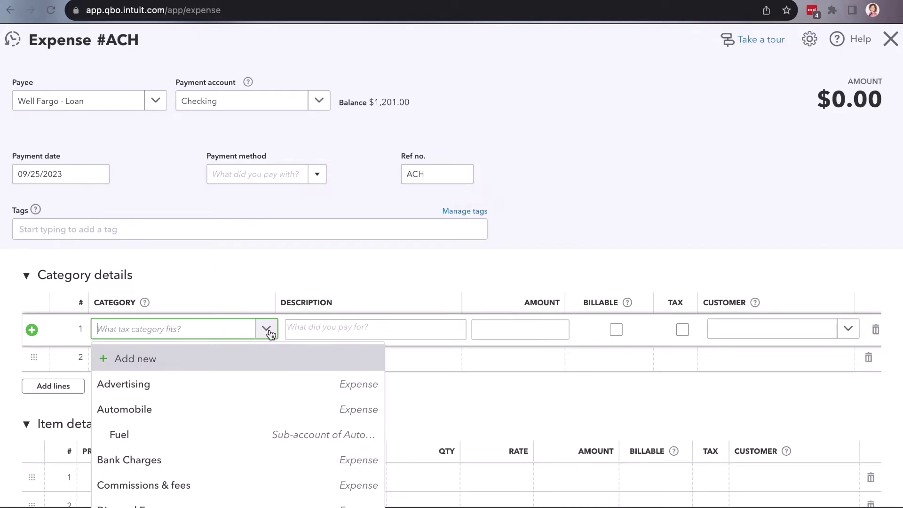
type("inter")
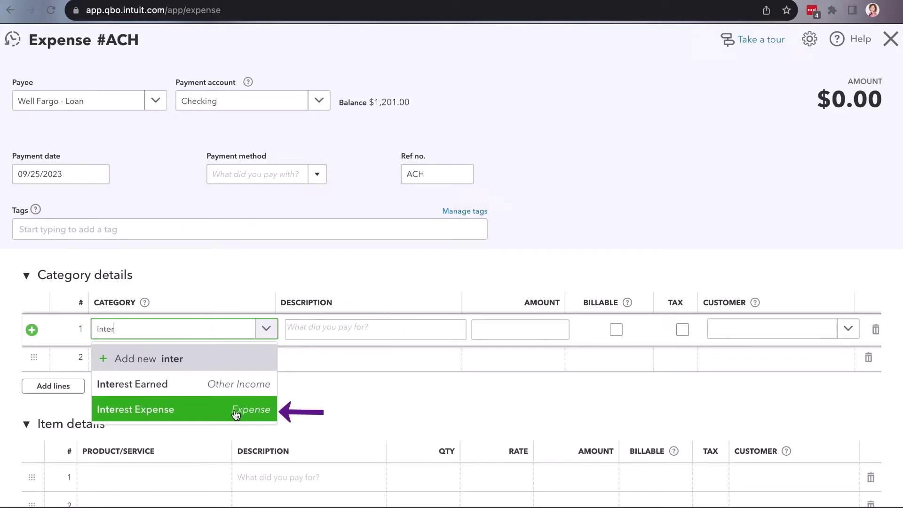
left_click(236, 414)
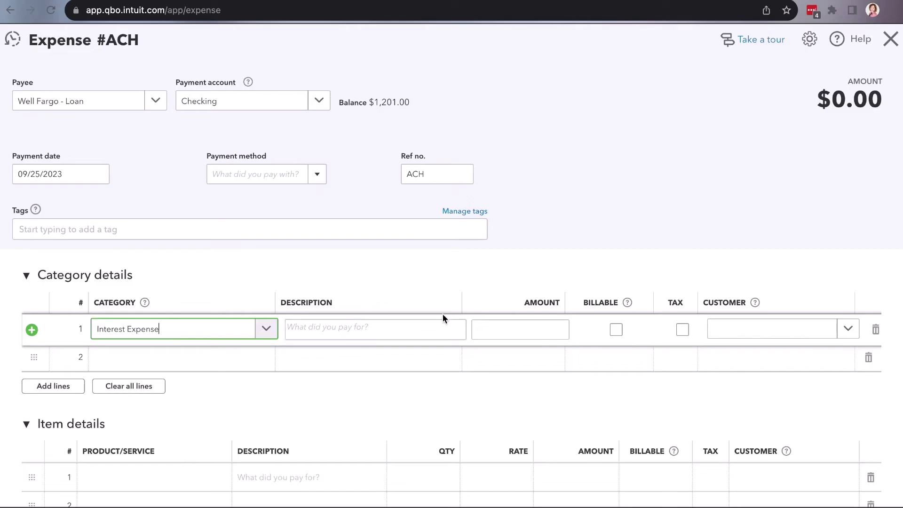
left_click(498, 328)
type("800")
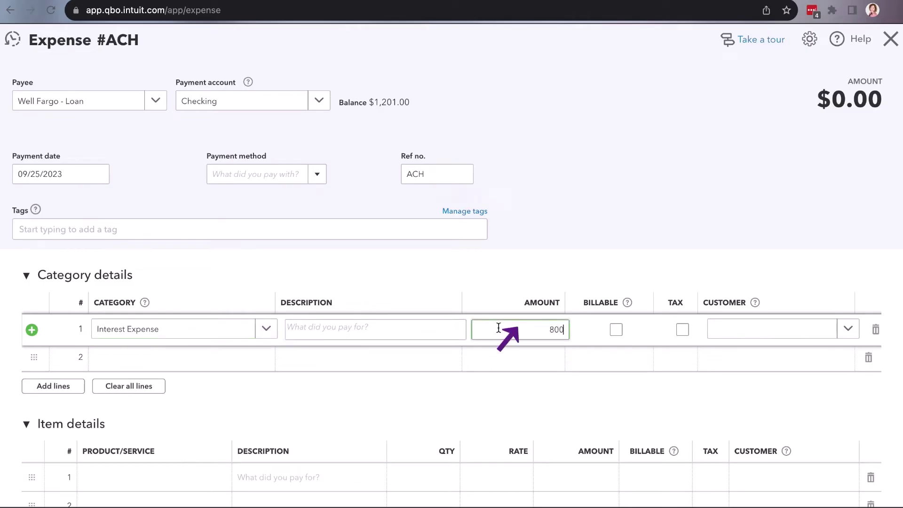
type(".00")
left_click(225, 364)
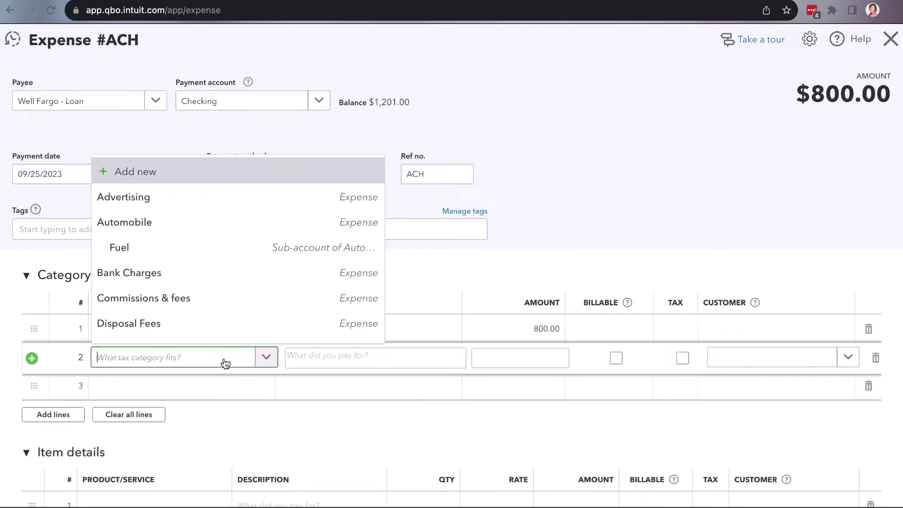
Add a second category line: Notes Payable for 200.00, bringing the total to $1,000.00.
type("notes")
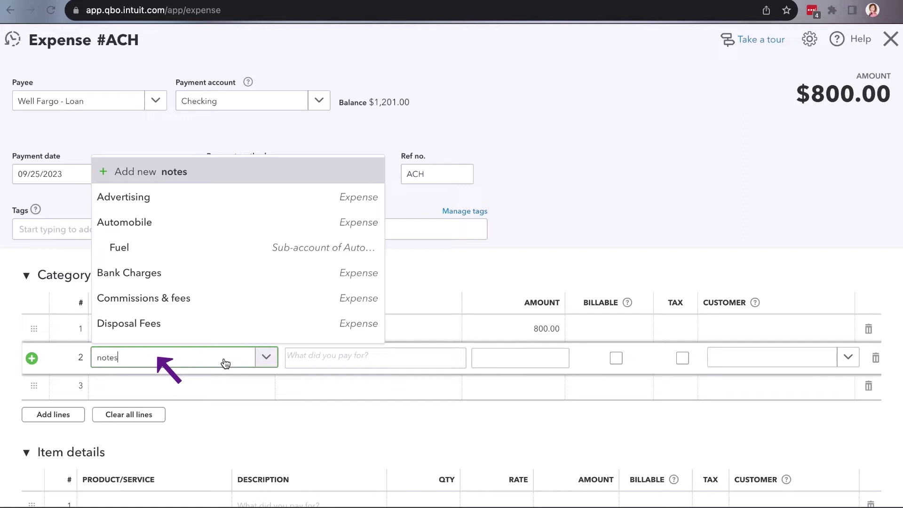
left_click(231, 330)
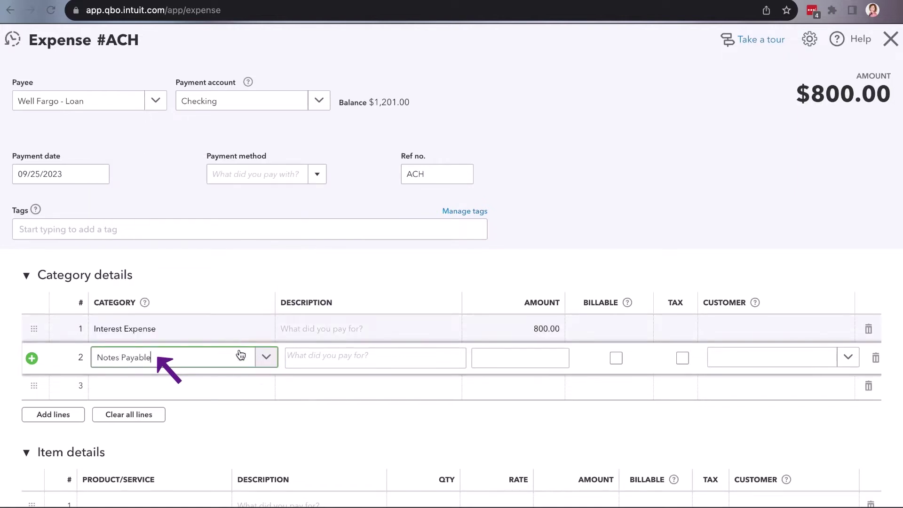
left_click(512, 362)
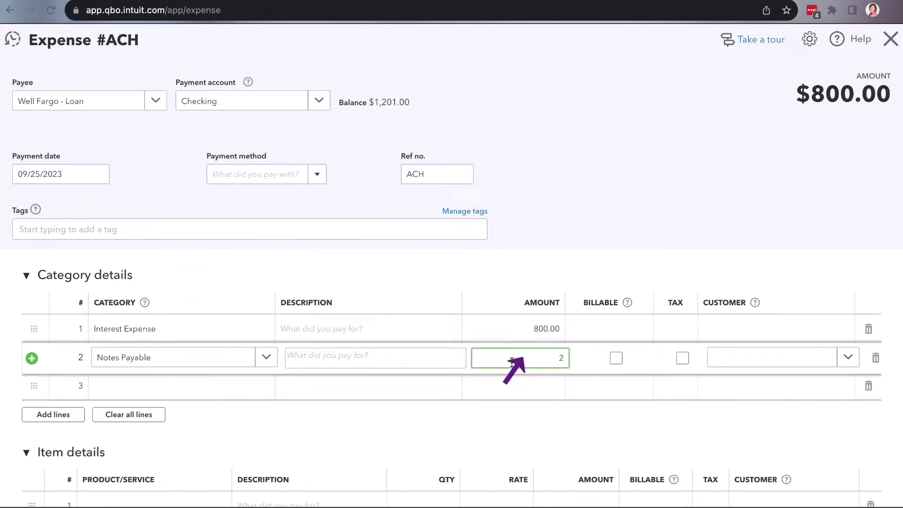
type("200.00")
left_click(557, 330)
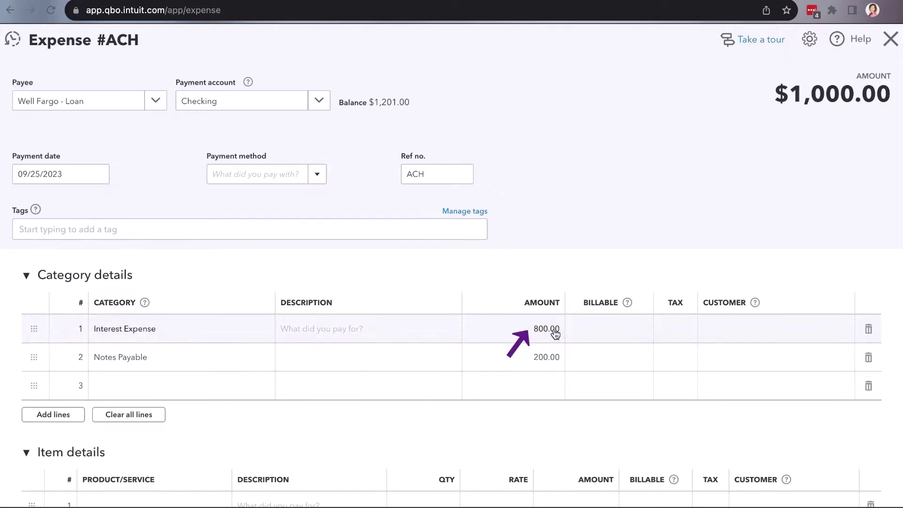
left_click(557, 359)
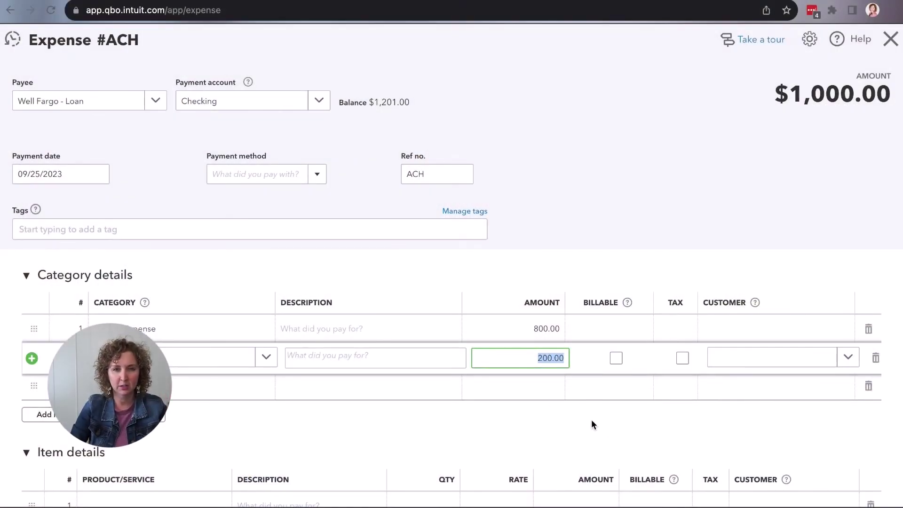
Review the memo area and both split lines, then save and close the $1,000.00 ACH expense.
scroll(290, 409, "down", 3)
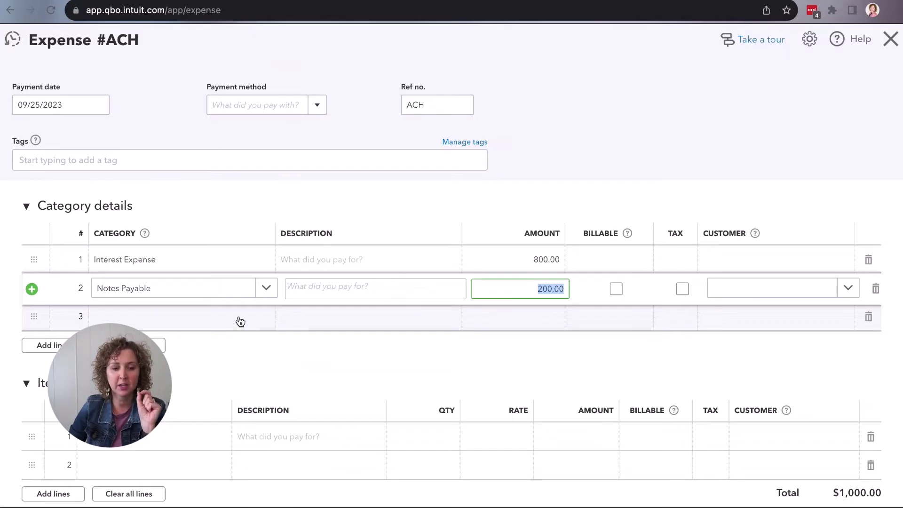
left_click(237, 320)
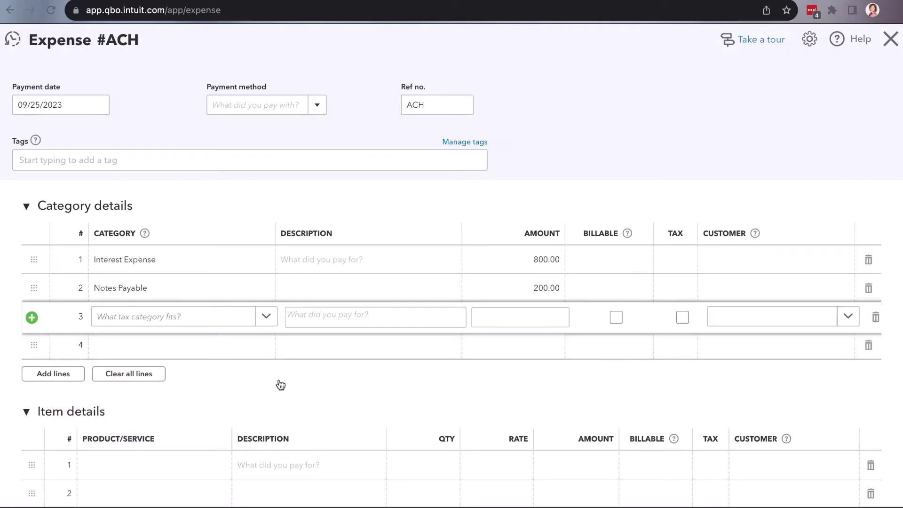
scroll(332, 457, "down", 1)
scroll(332, 456, "down", 5)
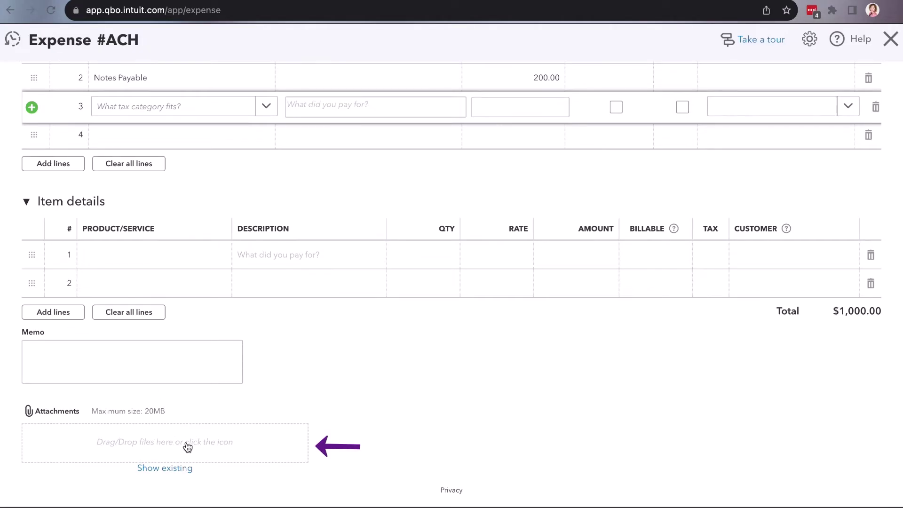
scroll(200, 446, "up", 1)
left_click(180, 401)
scroll(328, 422, "up", 3)
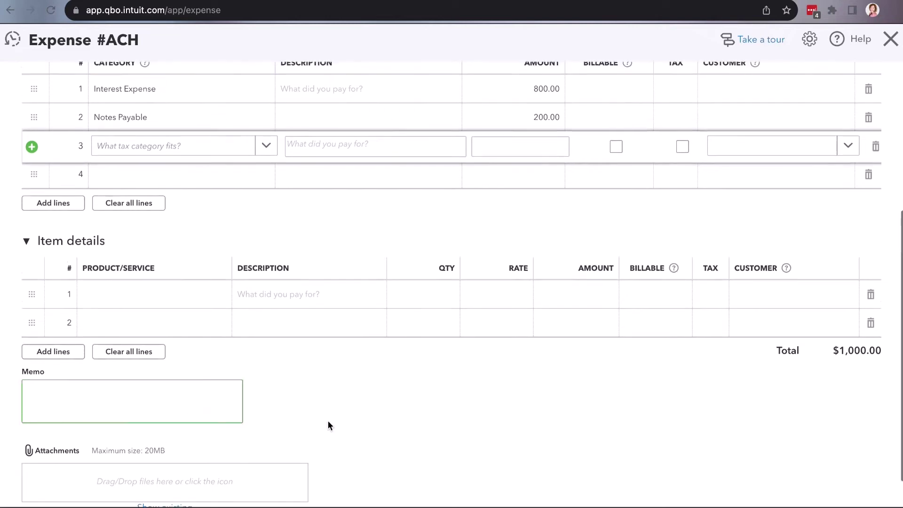
left_click(319, 164)
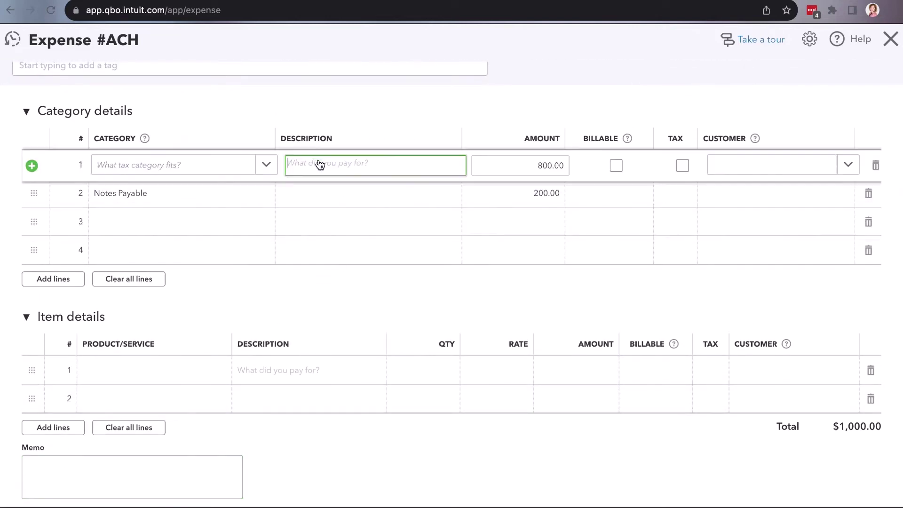
left_click(301, 195)
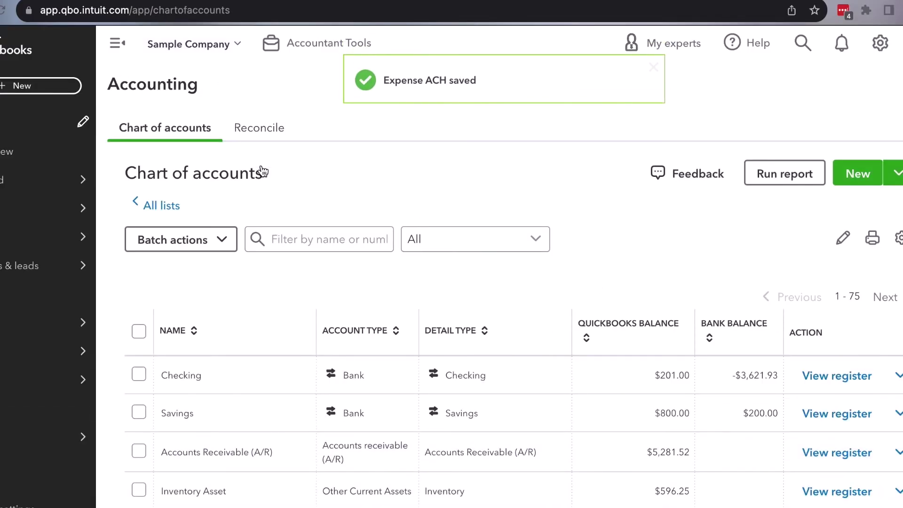
Open the Notes Payable register, showing the $200.00 ACH decrease and $24,800.00 ending balance.
scroll(464, 285, "down", 3)
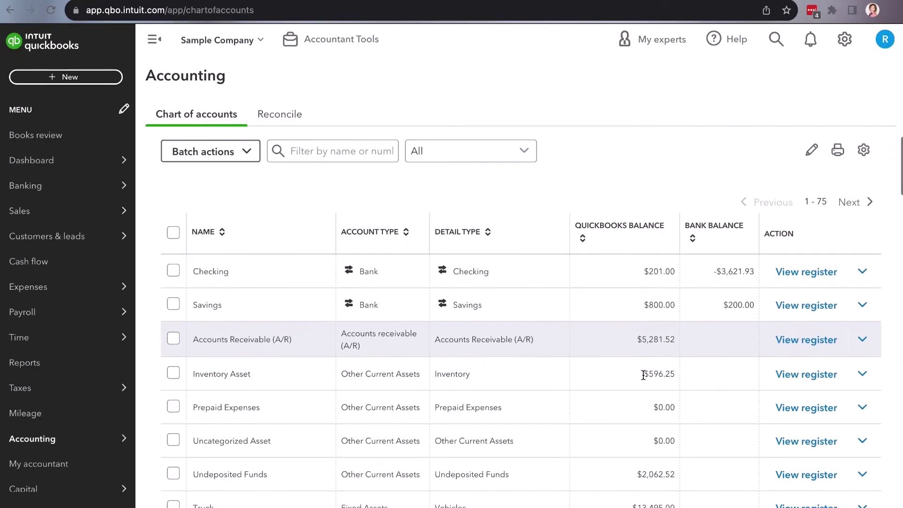
scroll(643, 375, "down", 8)
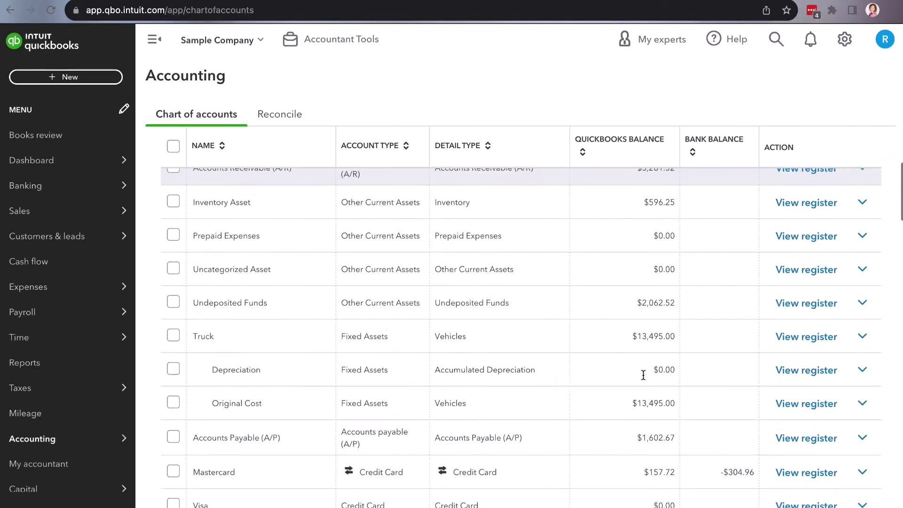
scroll(643, 375, "down", 2)
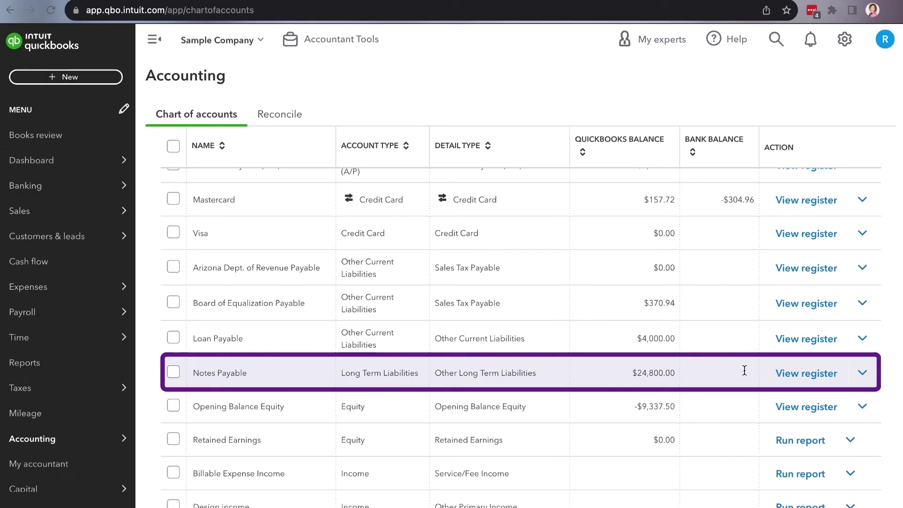
left_click(806, 373)
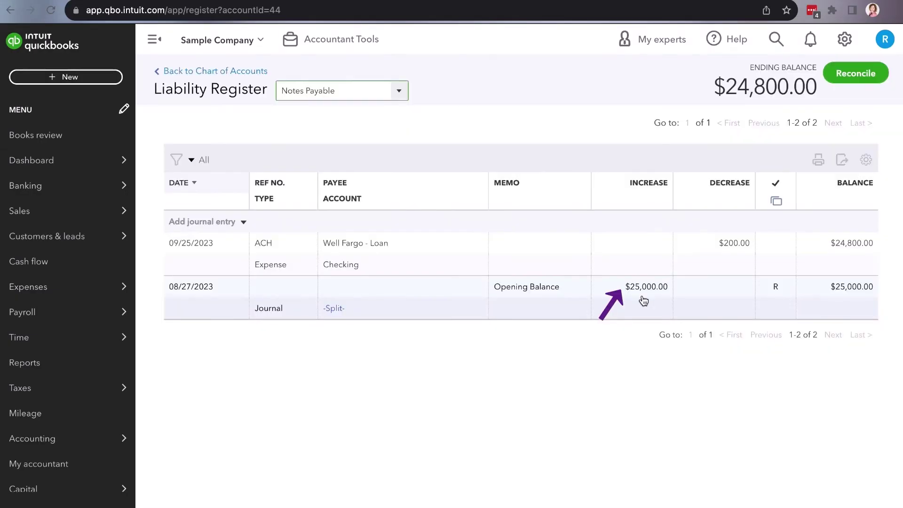